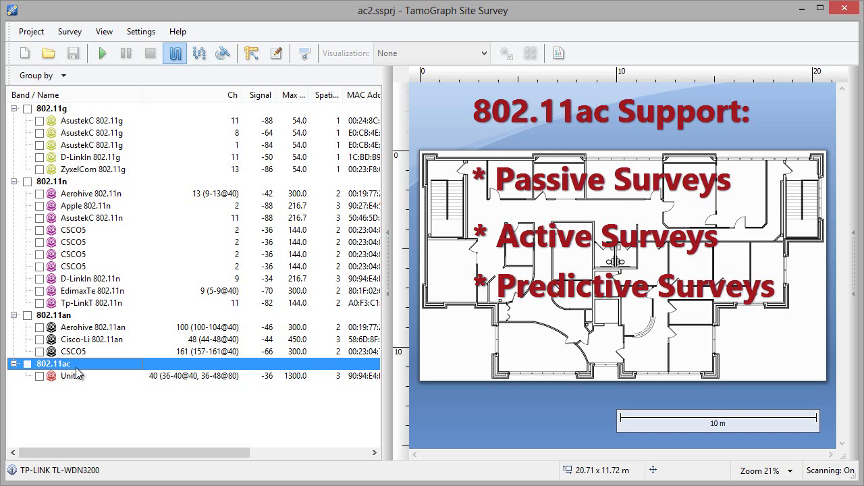
Check Unit 5's details in the scanned 802.11ac access point list.
mouse_move(74, 378)
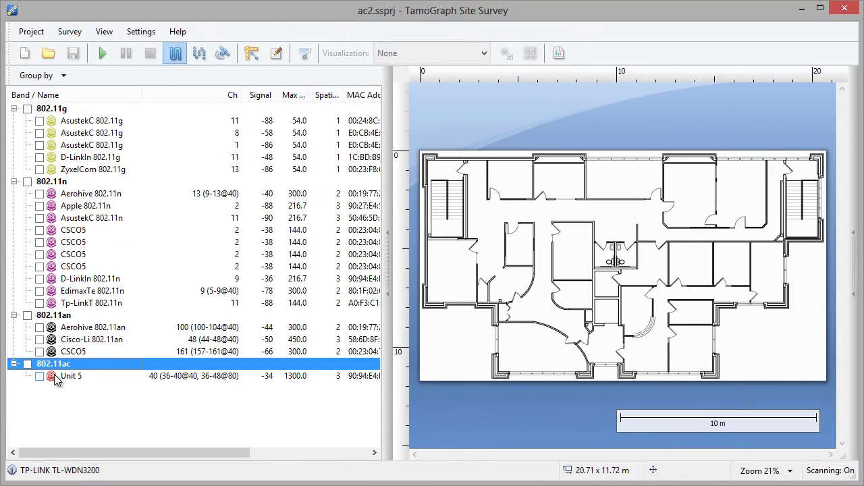
Start a new survey in Active + Passive mode and continue to the UNIT005-AC active survey settings.
click(101, 56)
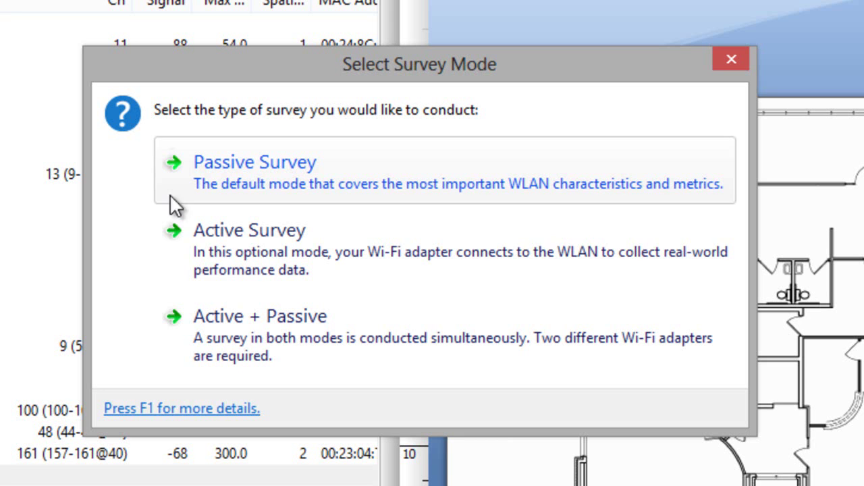
click(248, 323)
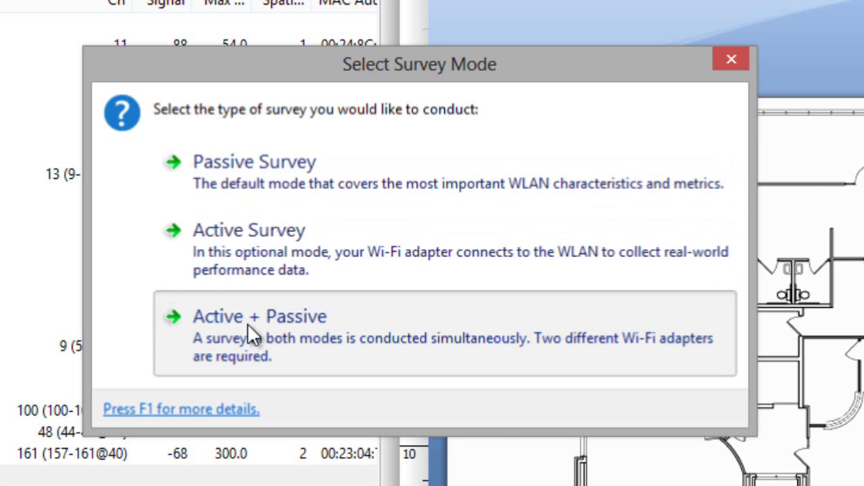
click(247, 323)
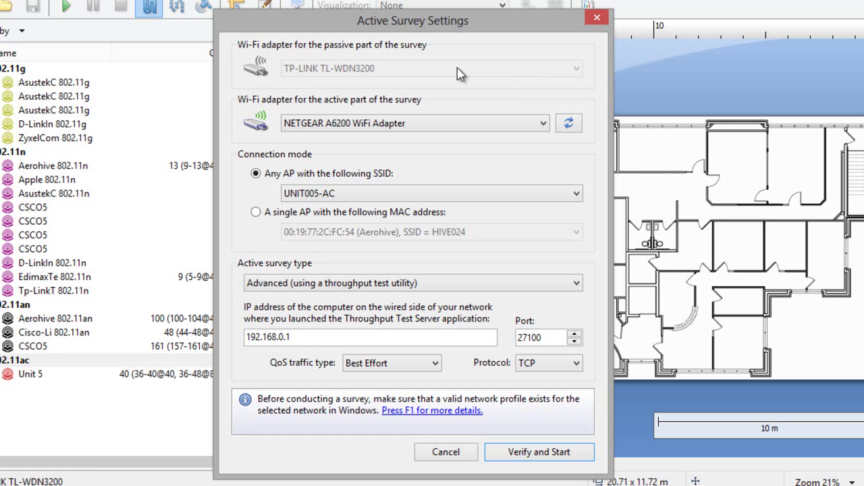
Verify the settings to begin the survey, and mark the starting spot on the left of the floor plan.
click(520, 453)
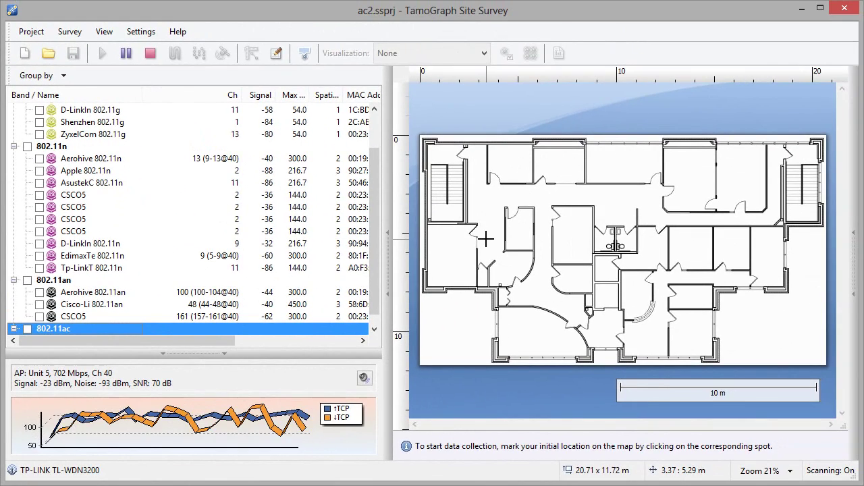
click(485, 238)
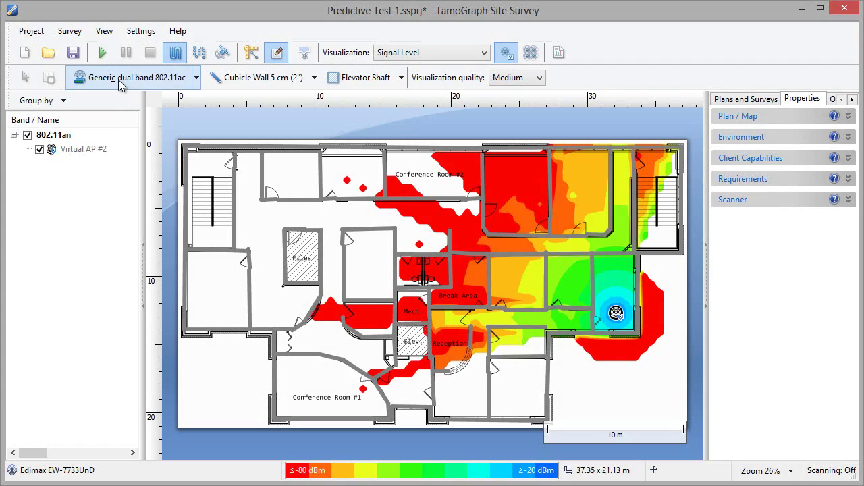
Place a dual-band 802.11ac virtual AP beside the upper-left stairwell.
click(119, 78)
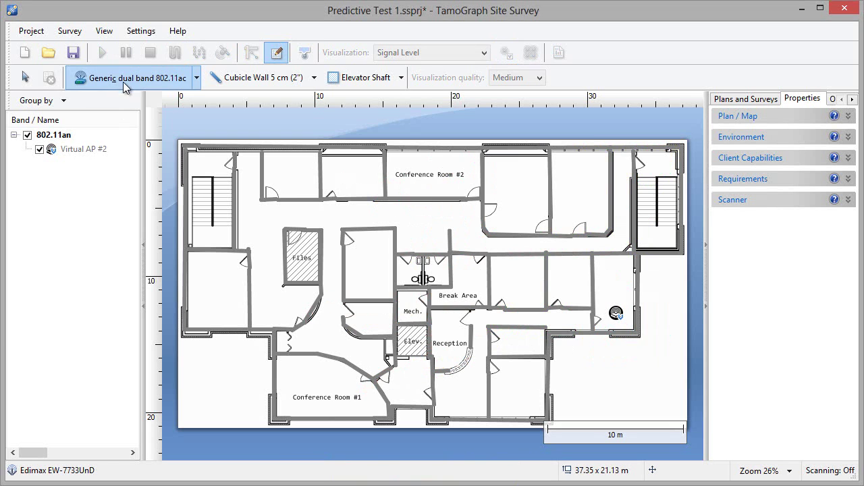
click(260, 208)
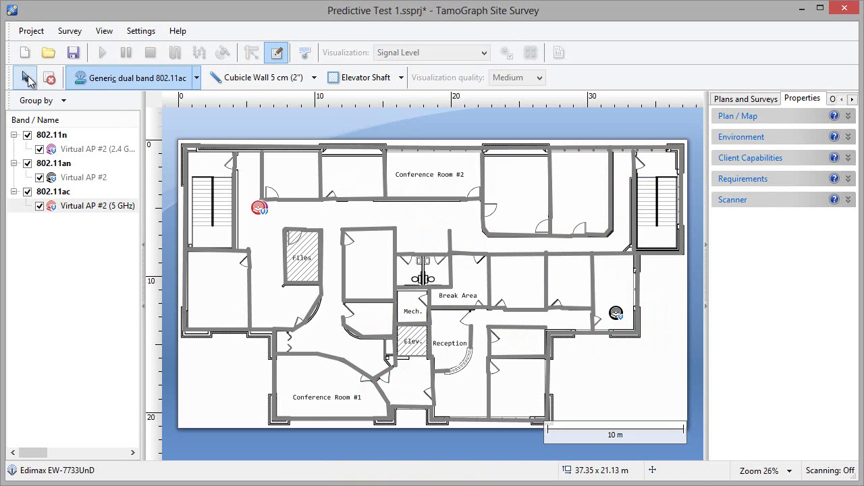
click(27, 77)
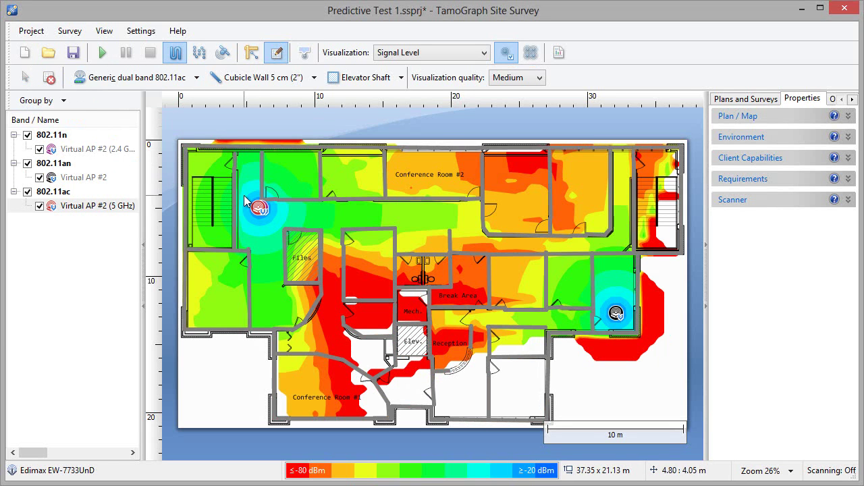
Keep the new AP's 5 GHz radio at 802.11ac, 80 MHz width and channel set 36-48.
right_click(259, 208)
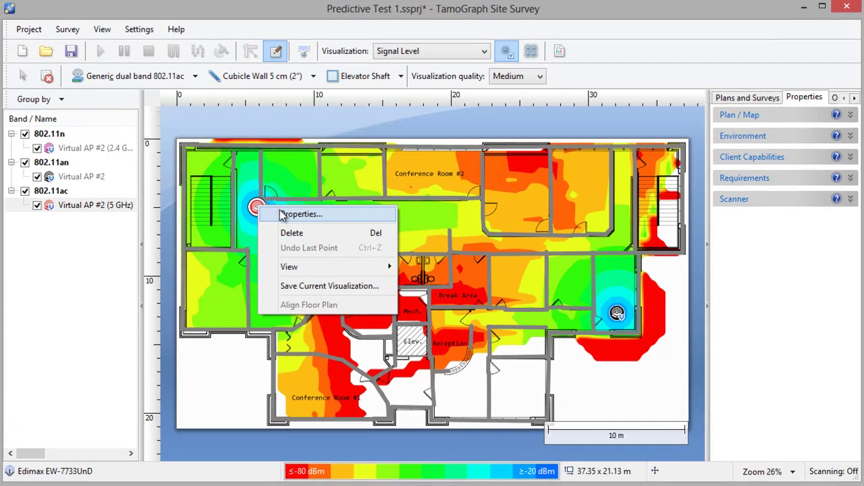
click(280, 214)
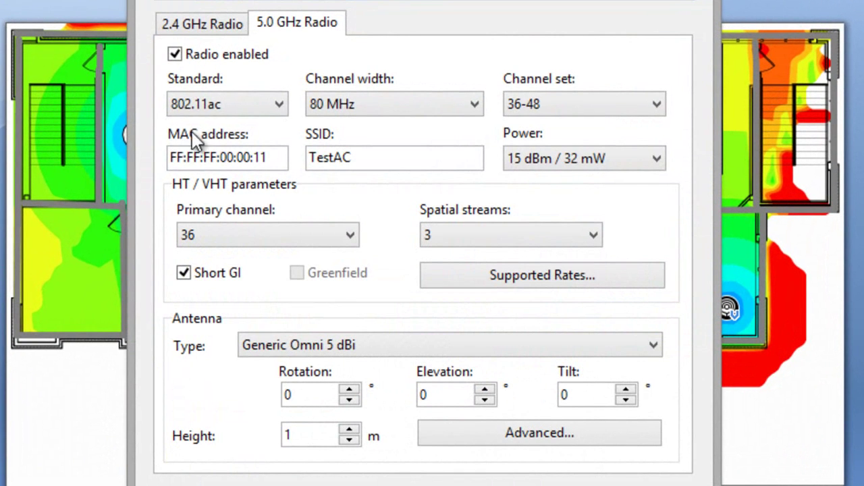
click(266, 105)
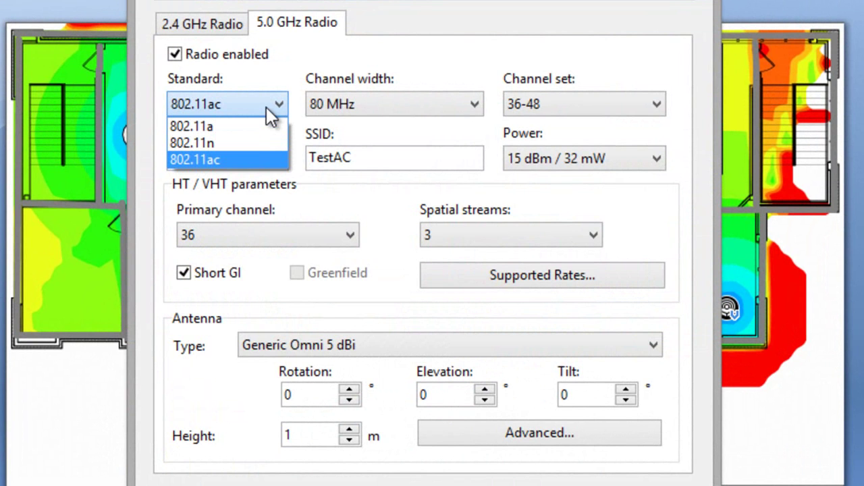
click(266, 106)
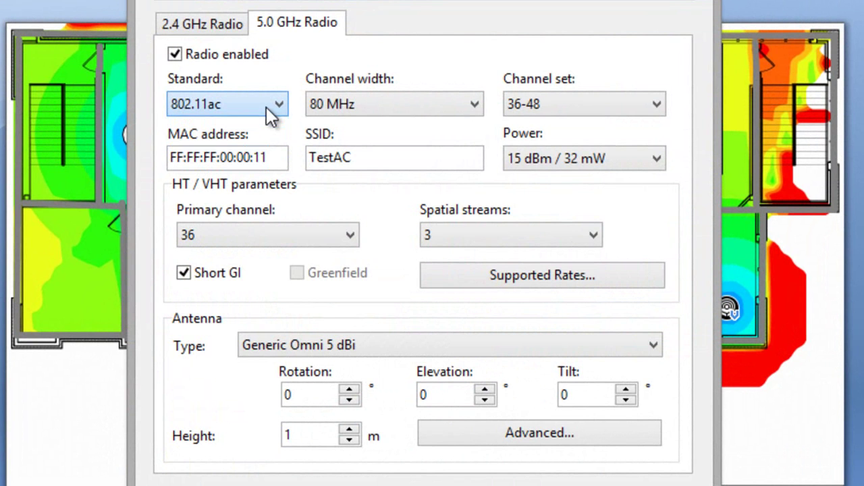
click(355, 105)
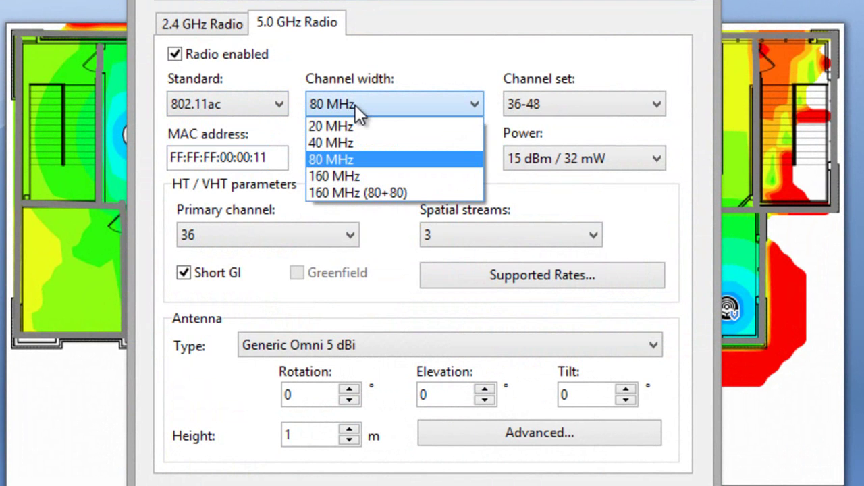
click(355, 105)
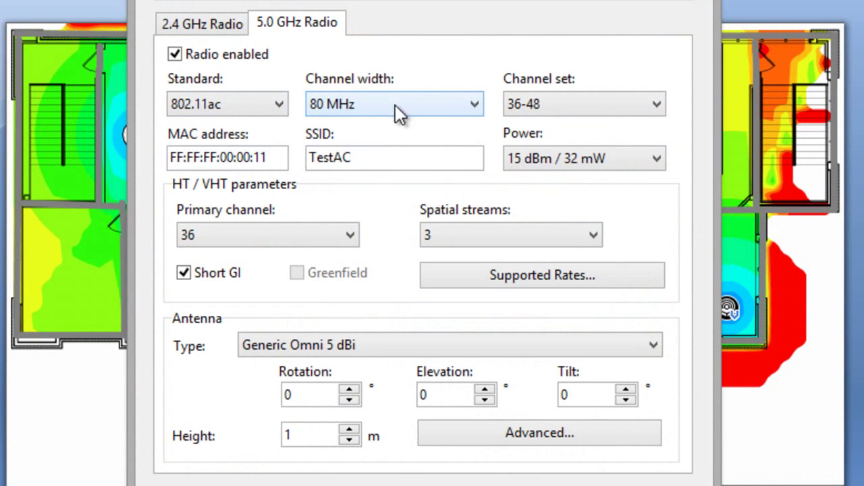
click(558, 104)
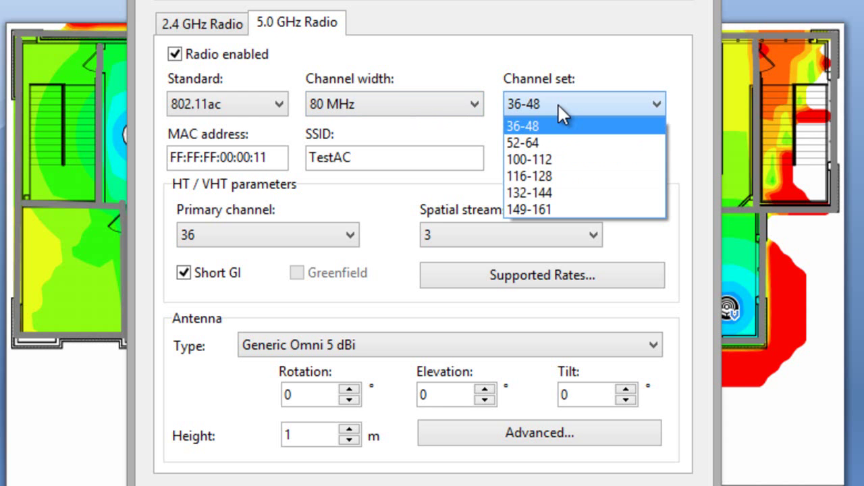
click(558, 103)
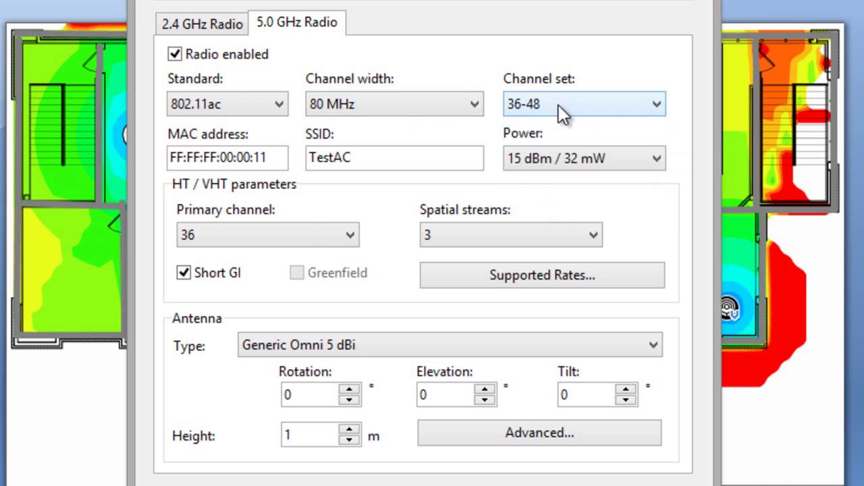
Keep primary channel 36 and 3 spatial streams, and disable the 2.4 GHz radio.
click(325, 236)
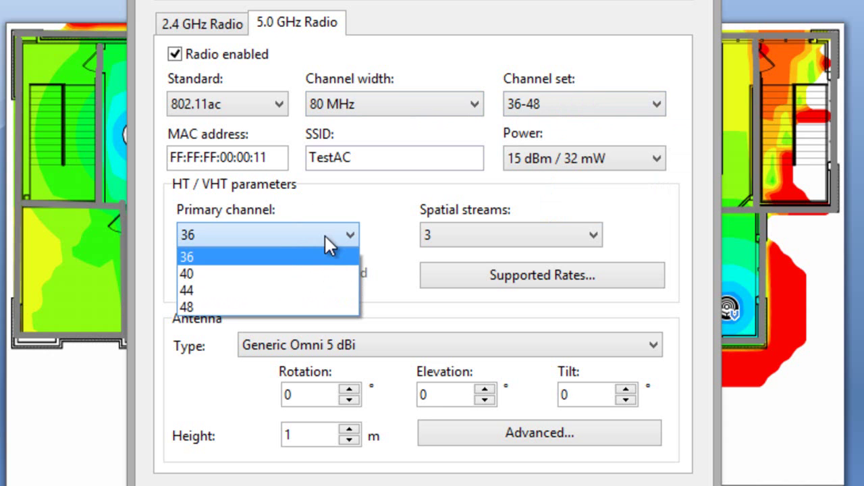
click(324, 236)
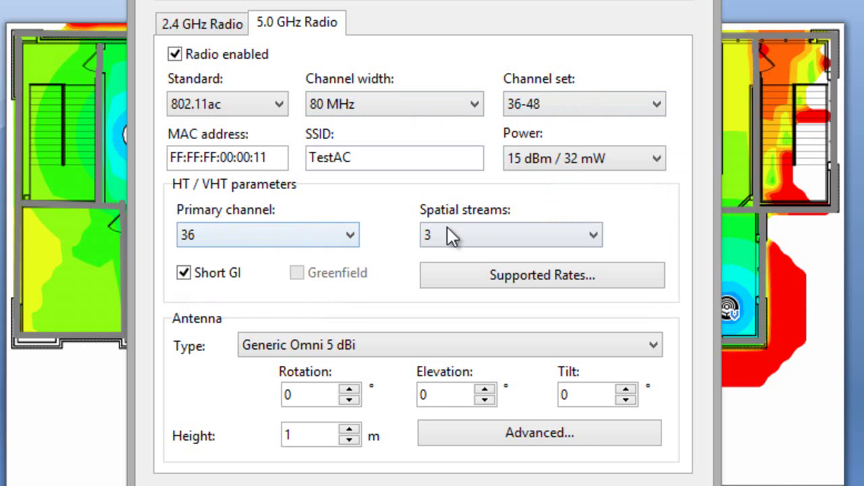
click(485, 237)
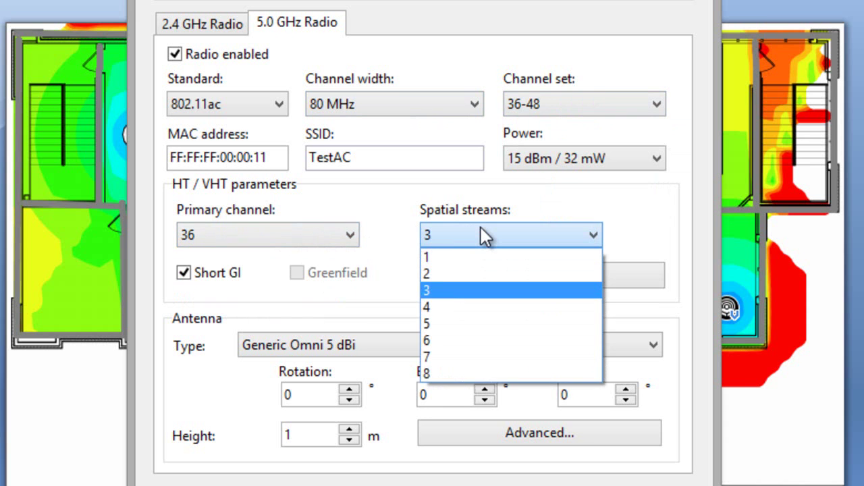
click(481, 228)
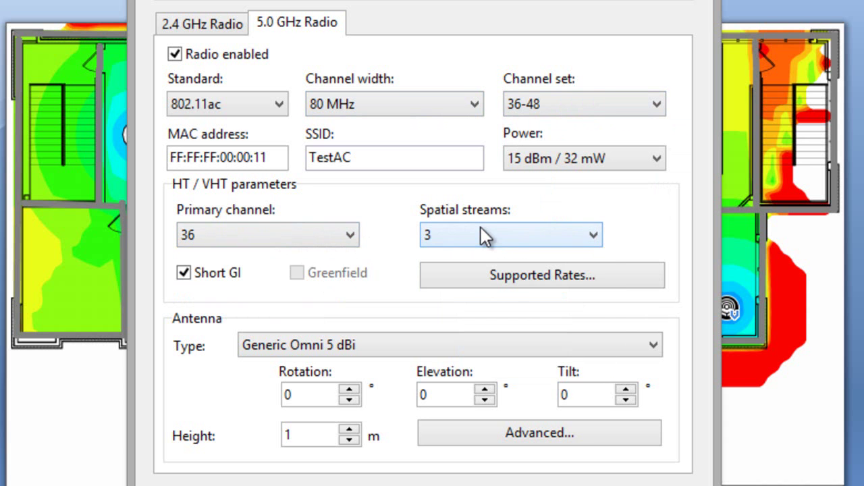
click(222, 24)
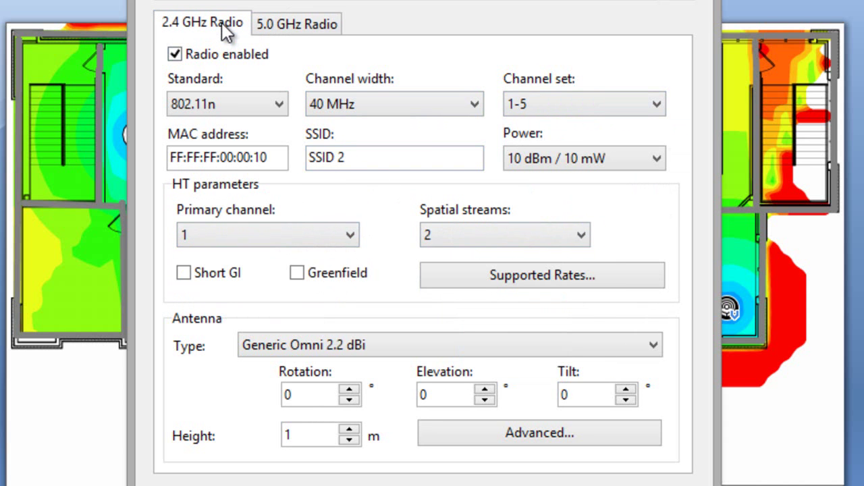
click(175, 53)
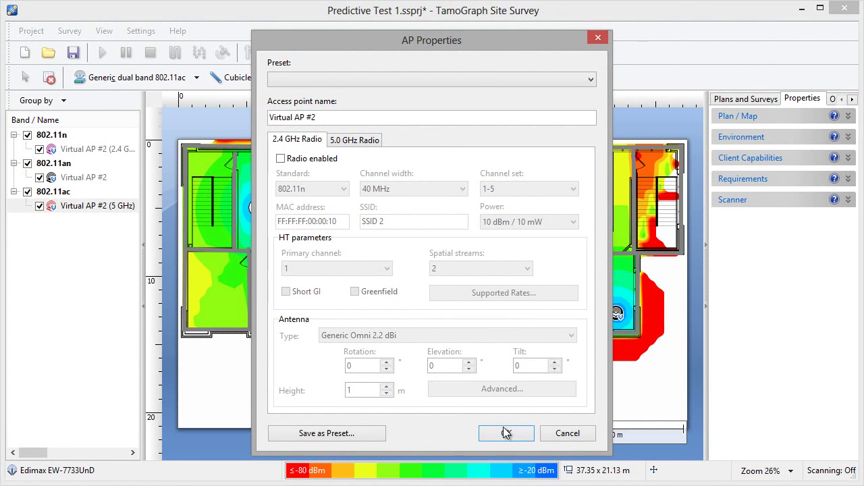
Apply the AP settings and show the Frame Format heatmap on the floor plan.
click(507, 433)
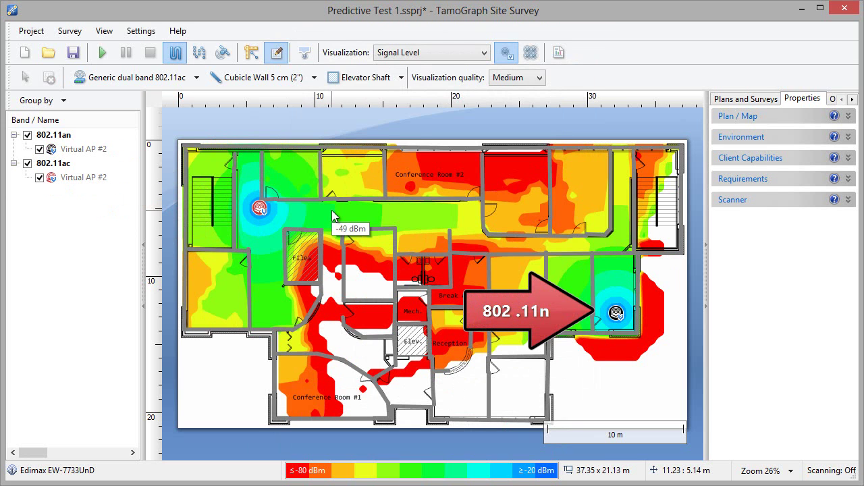
click(432, 53)
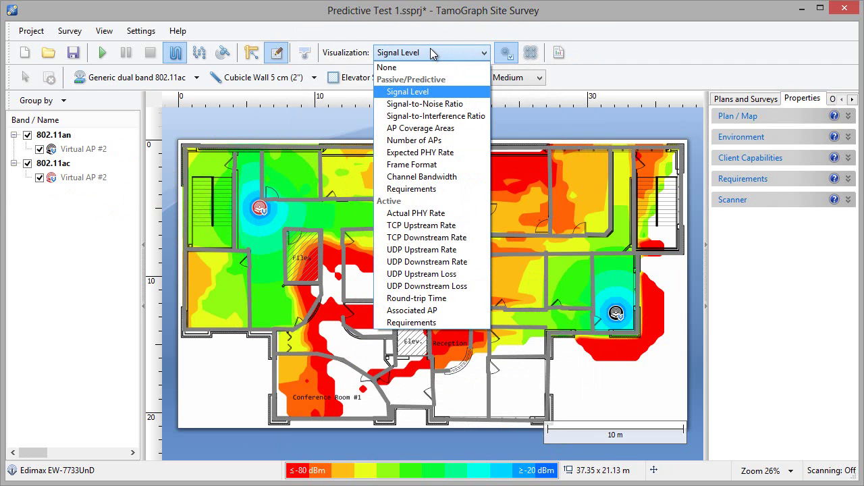
click(433, 164)
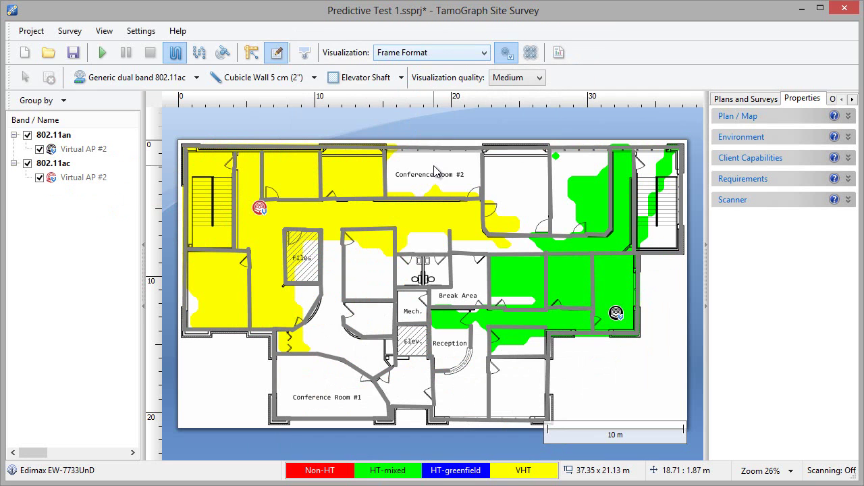
mouse_move(327, 225)
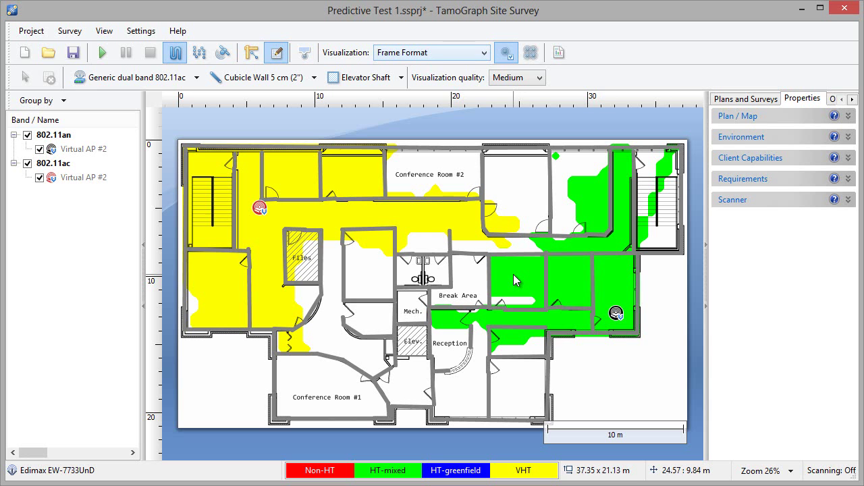
mouse_move(515, 280)
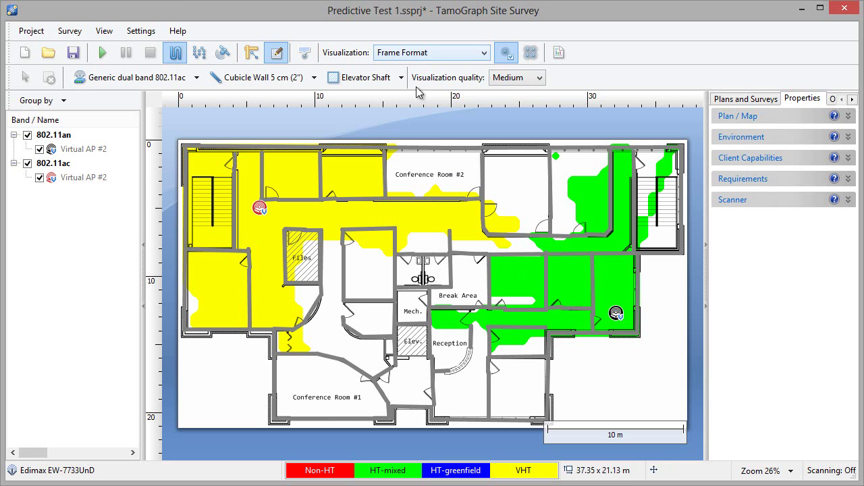
Switch the heatmap to Channel Bandwidth, showing 80 VHT near the new AP and 40 HT elsewhere.
click(418, 55)
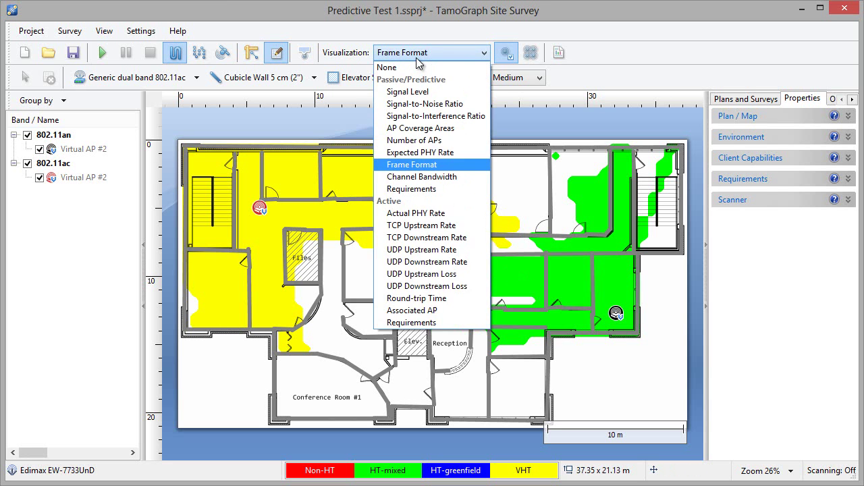
click(458, 180)
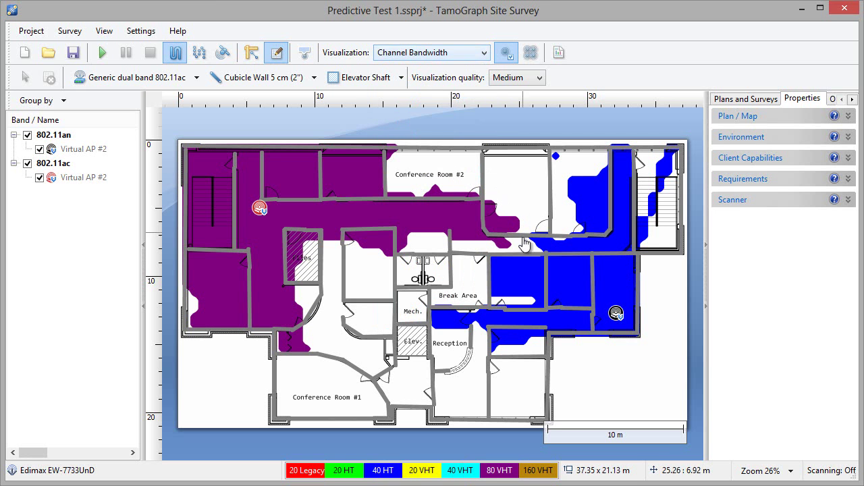
mouse_move(529, 278)
mouse_move(399, 218)
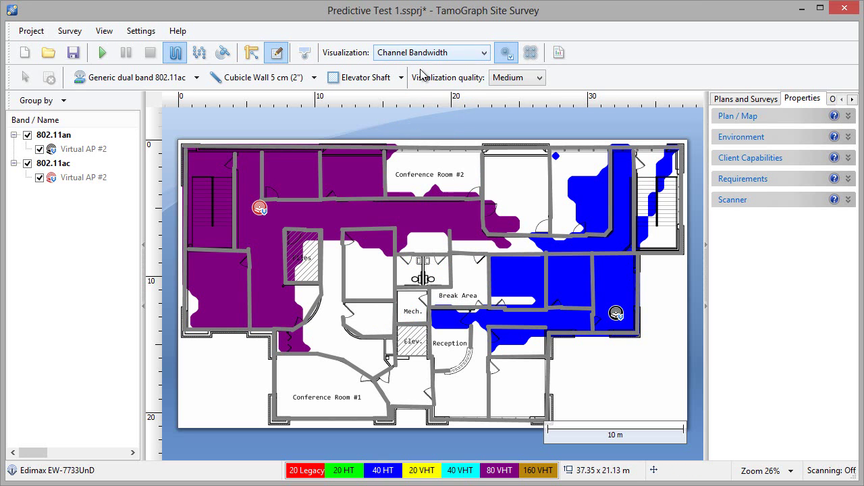
Switch the heatmap to Expected PHY Rate, peaking at 1300 Mbps near the new AP.
click(439, 59)
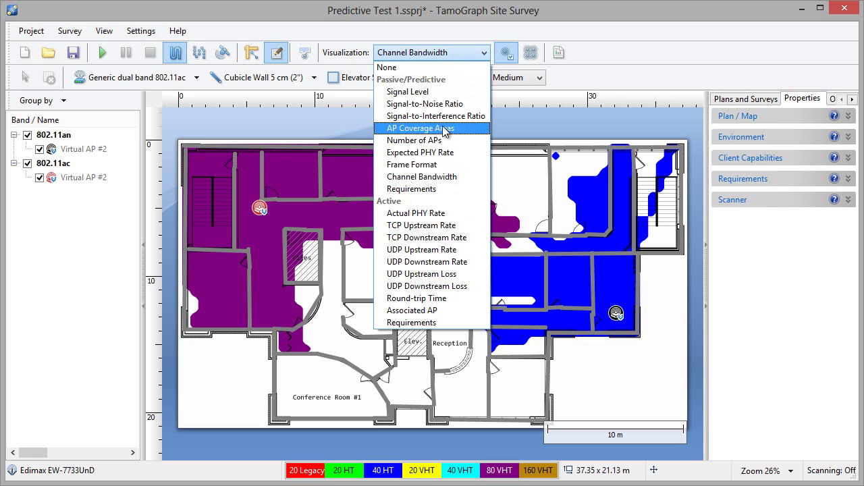
click(440, 152)
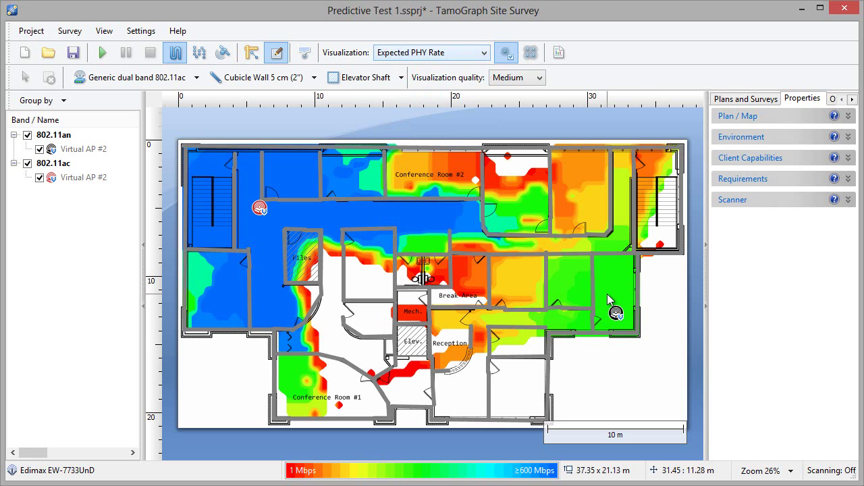
mouse_move(607, 296)
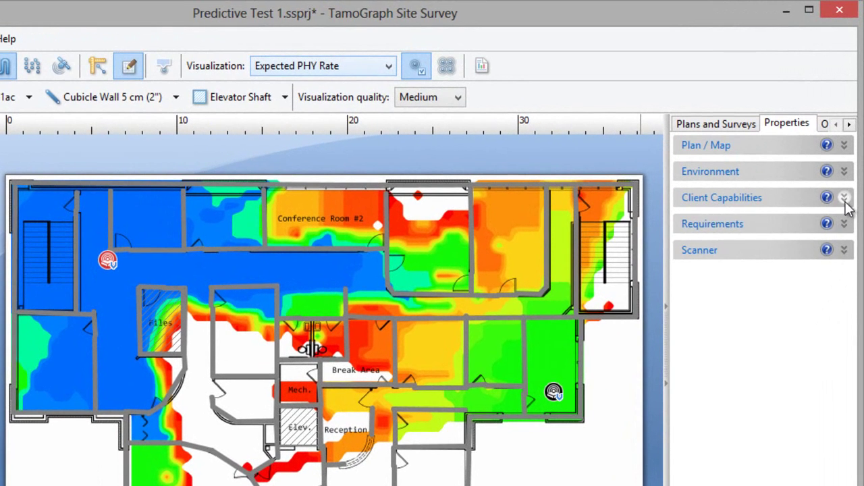
Set the simulated client to 2 spatial streams, 802.11 a/b/g/n standards and 40 MHz channel width.
click(848, 157)
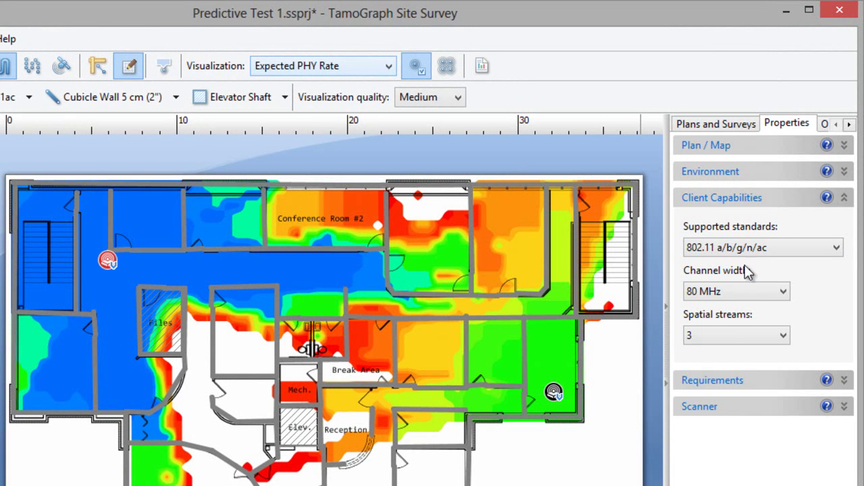
click(720, 333)
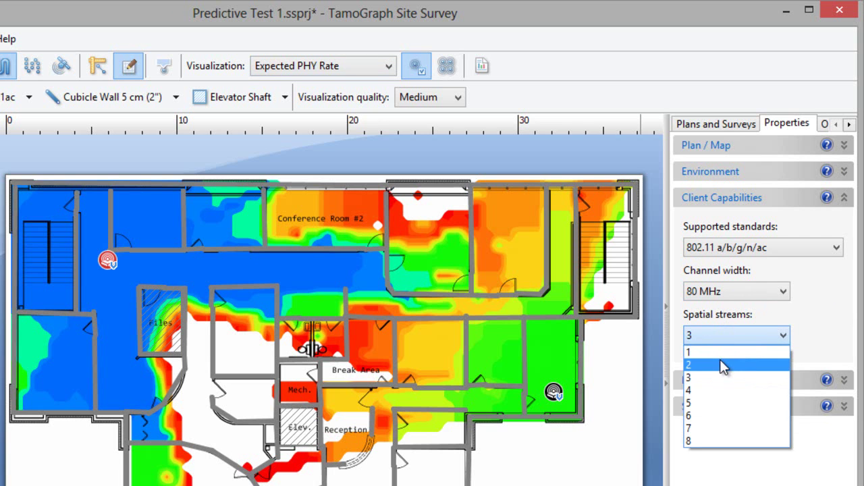
click(720, 365)
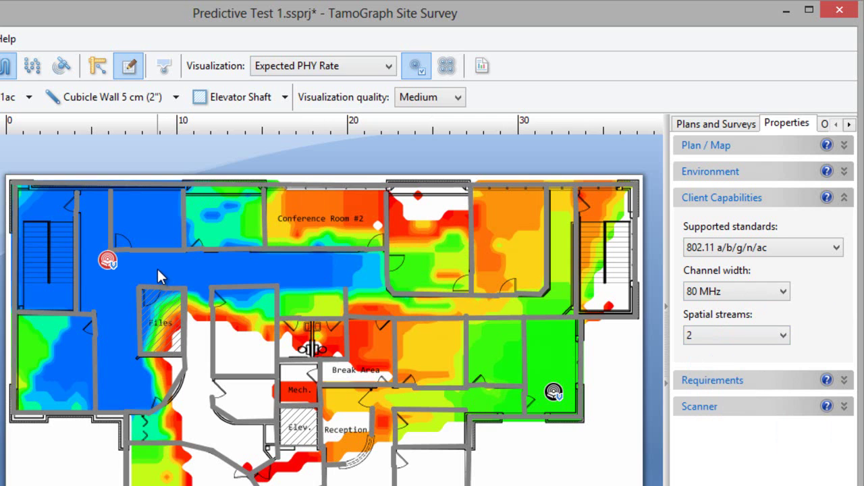
mouse_move(161, 276)
click(743, 248)
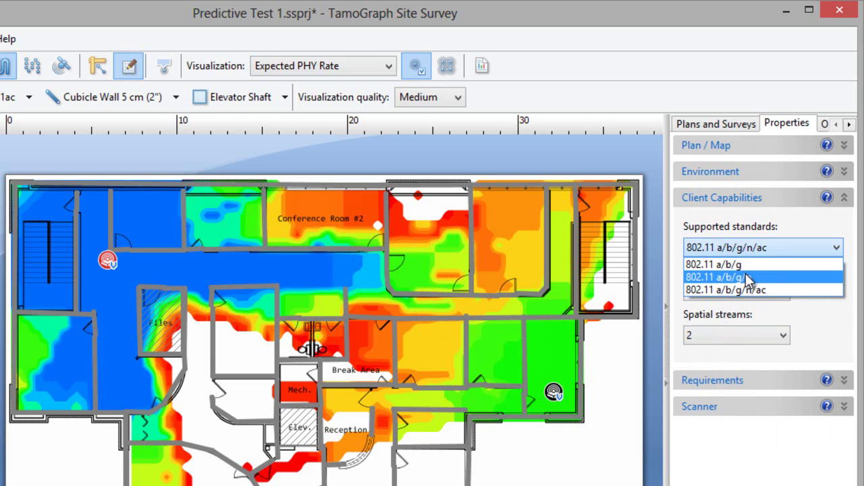
click(745, 273)
click(741, 291)
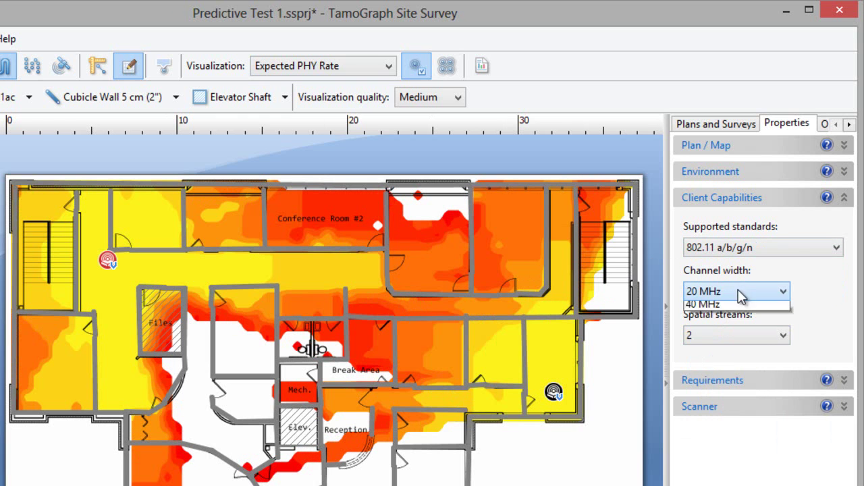
click(731, 321)
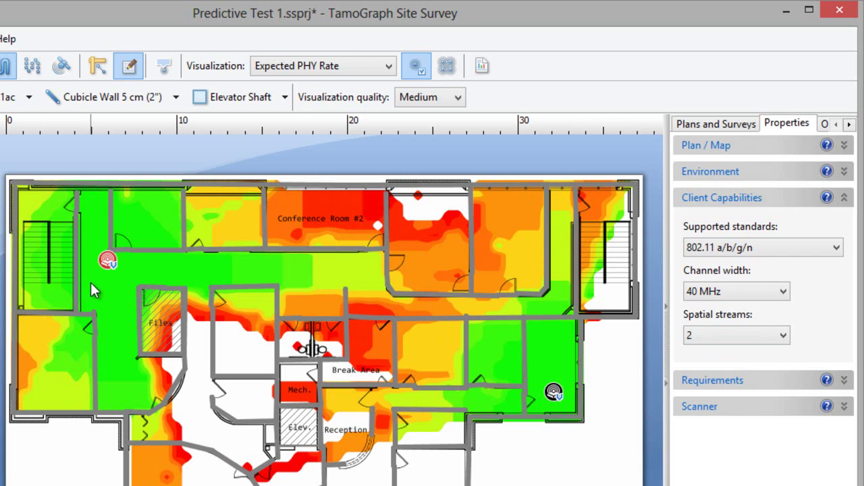
mouse_move(91, 282)
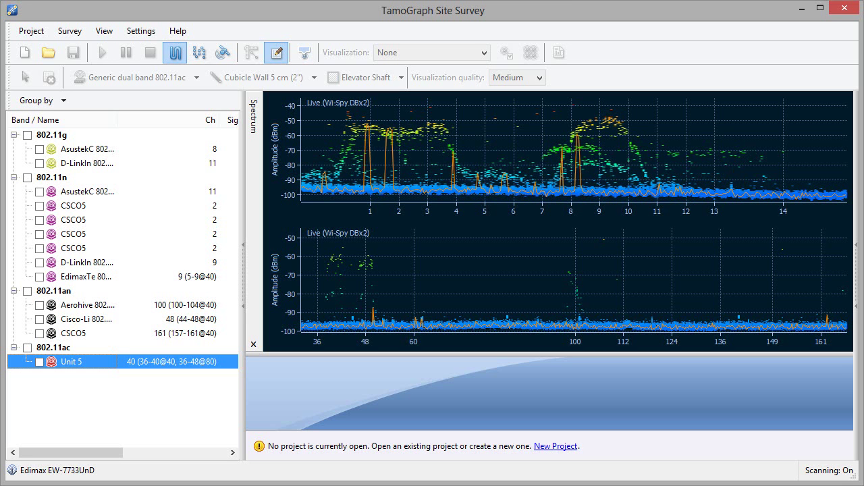
Add half-window-size waterfalls under both spectrum graphs and drag the splitter down to enlarge them.
right_click(517, 268)
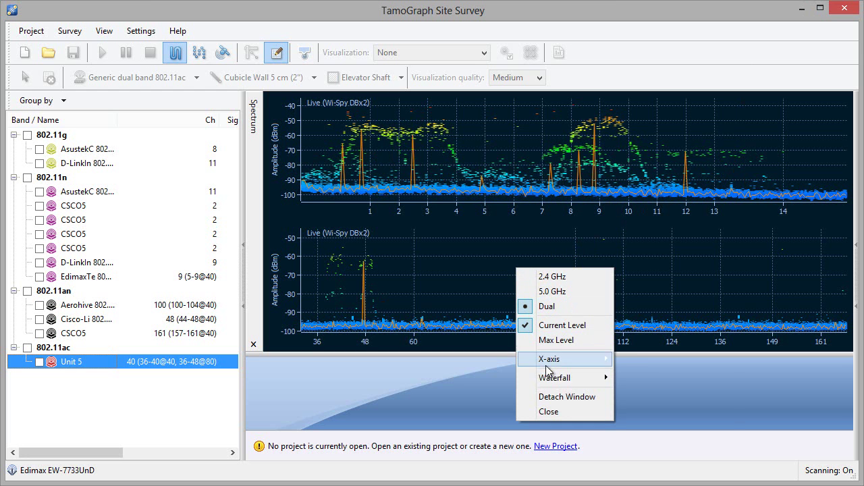
mouse_move(560, 380)
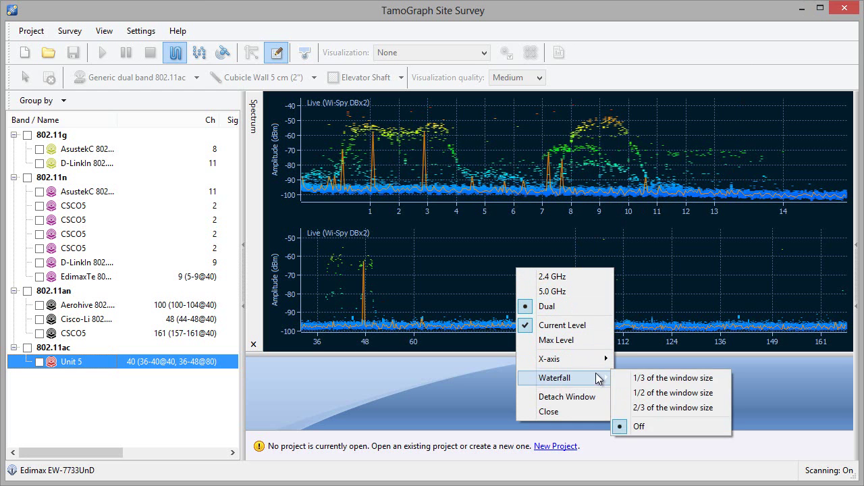
click(647, 390)
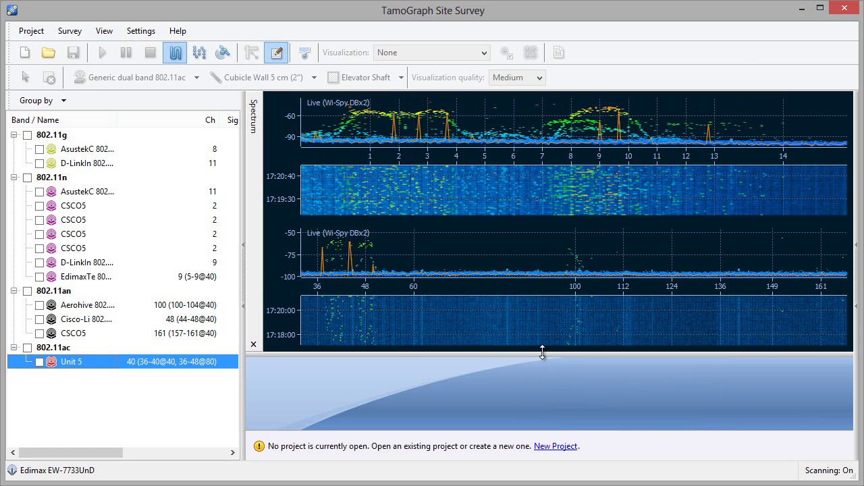
drag(542, 352, 545, 378)
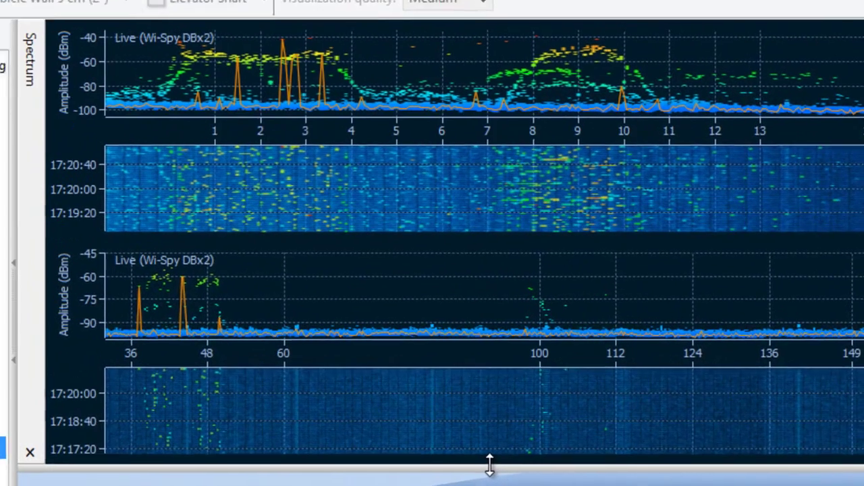